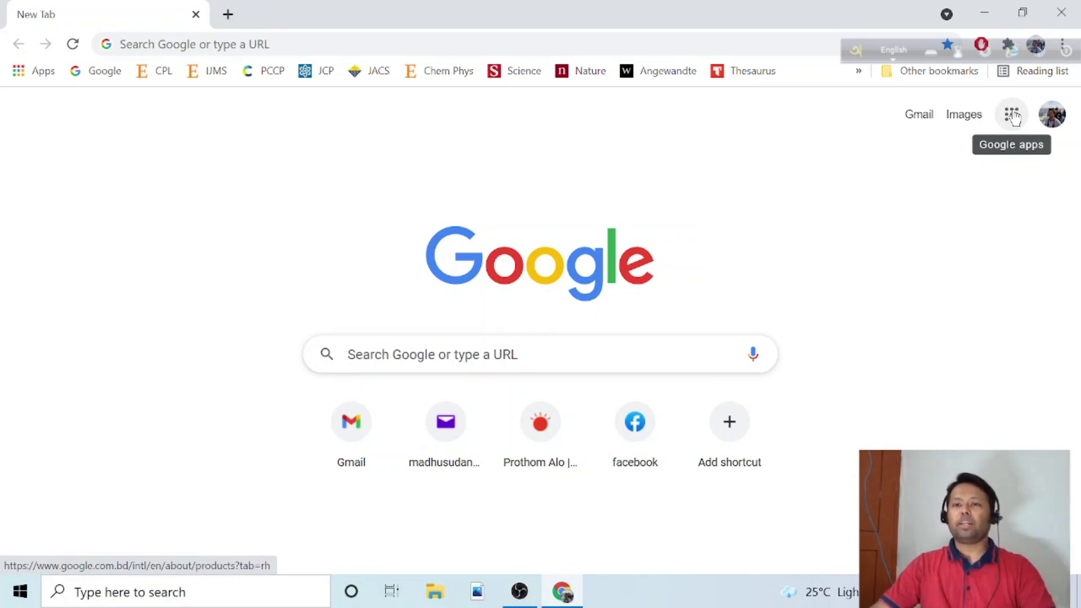
Step: Open Google Docs from the Google apps grid in Chrome
click(1014, 119)
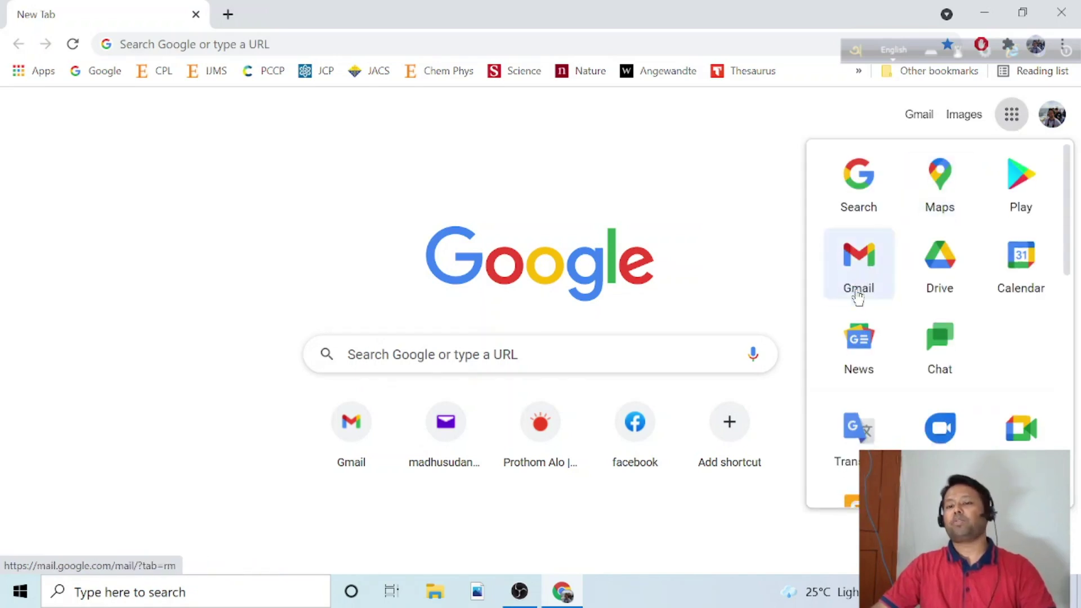
scroll(856, 295, down, 3)
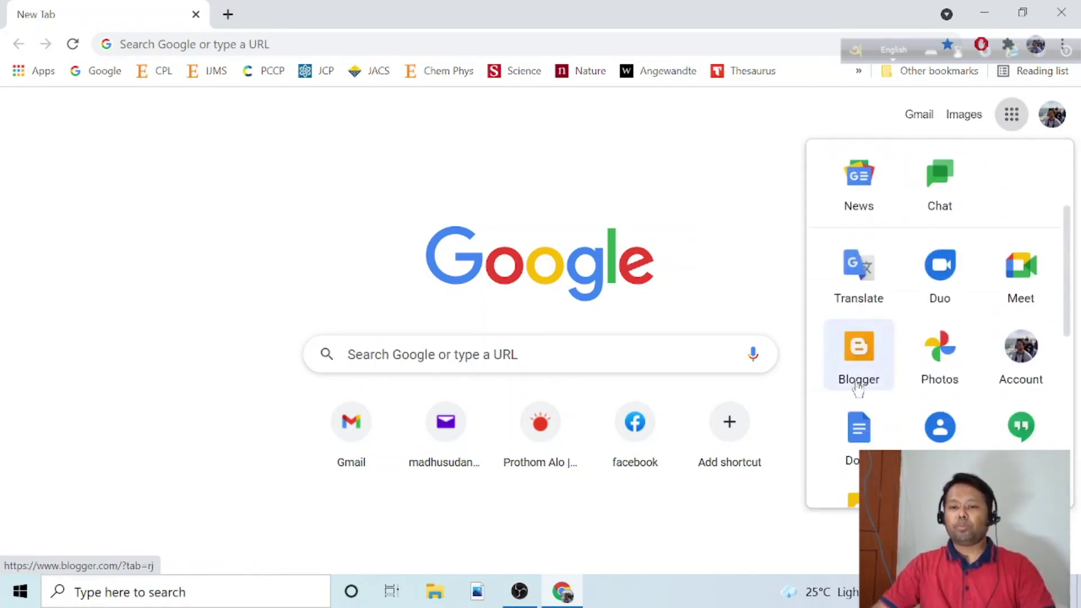
scroll(858, 389, down, 2)
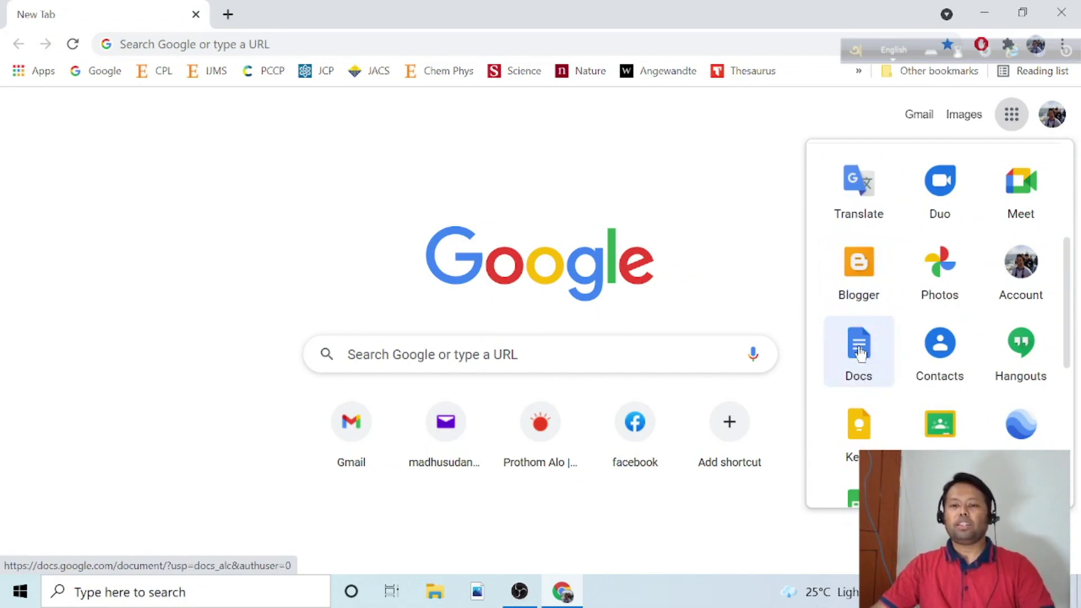
click(860, 353)
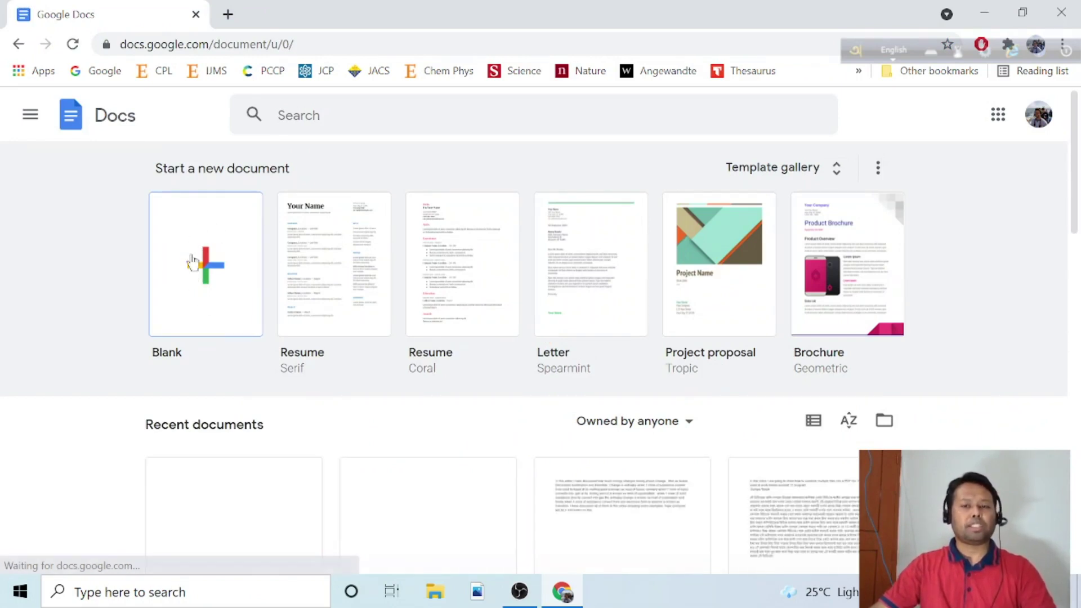
Step: Start a blank Untitled document and open the Tools menu
click(193, 262)
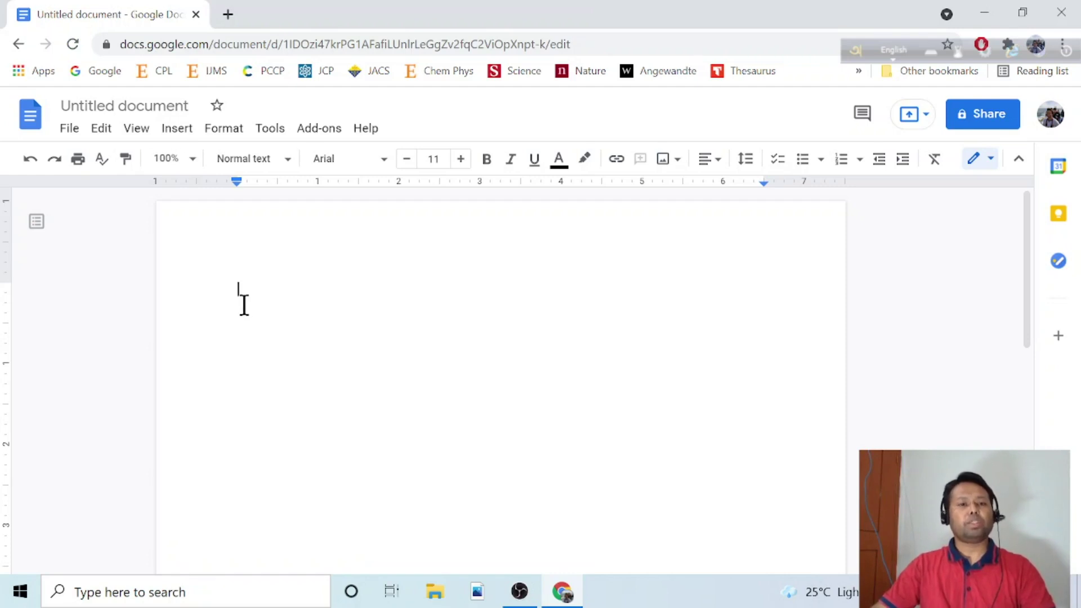
click(270, 128)
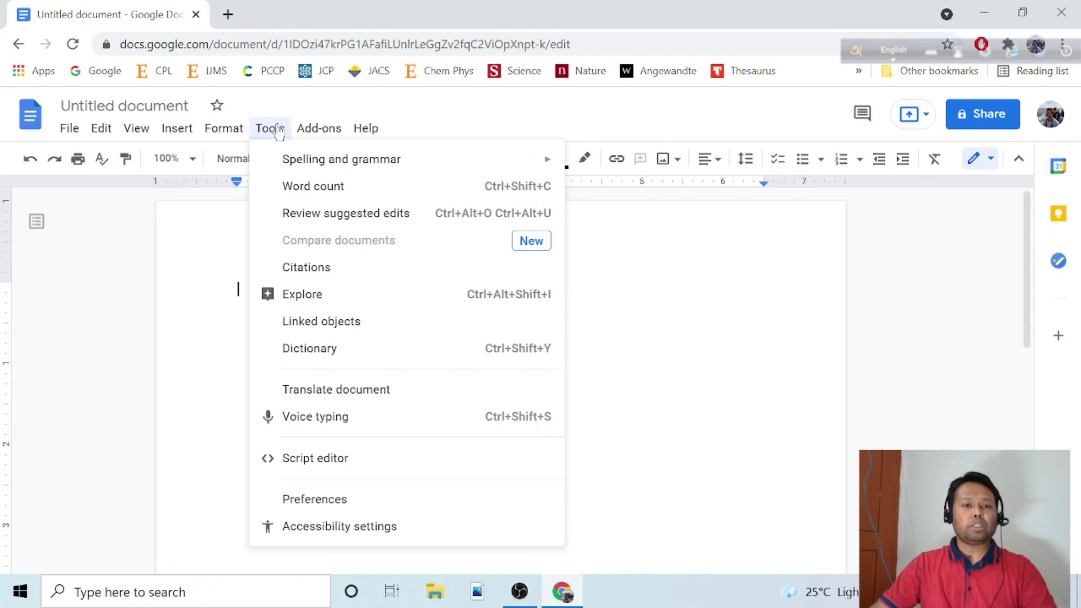
Step: Turn on voice typing, dictate the English sentence 'Hello friends today…', then start a new line
click(308, 420)
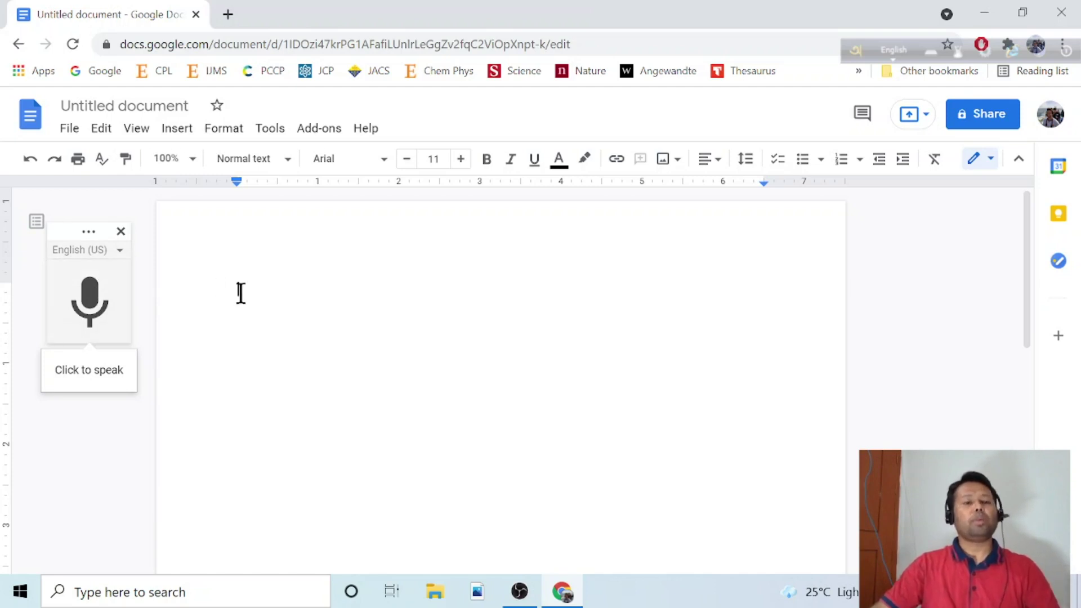
mouse_move(90, 301)
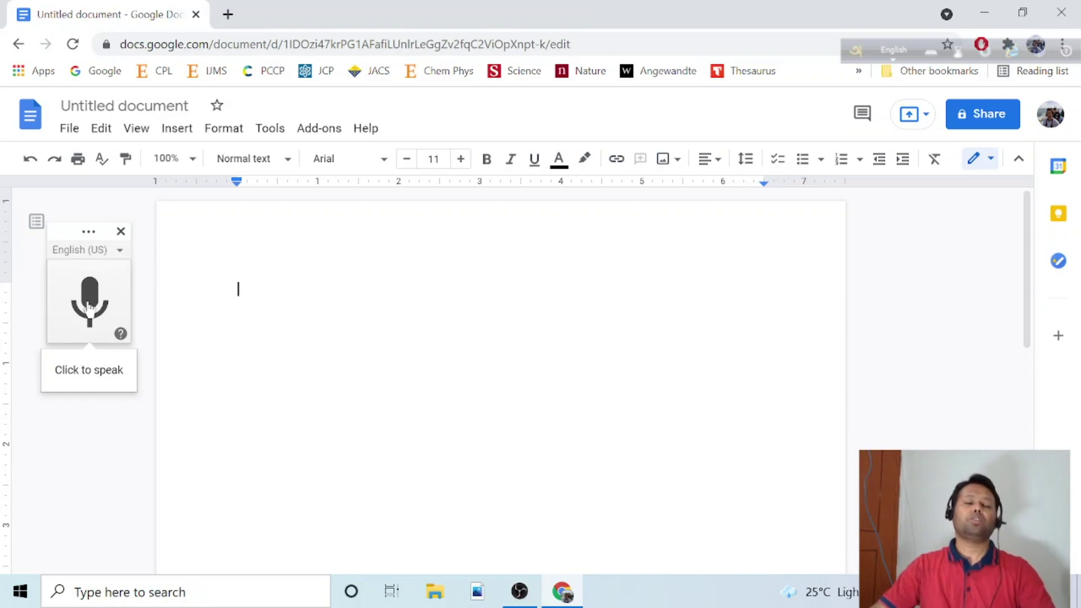
click(89, 293)
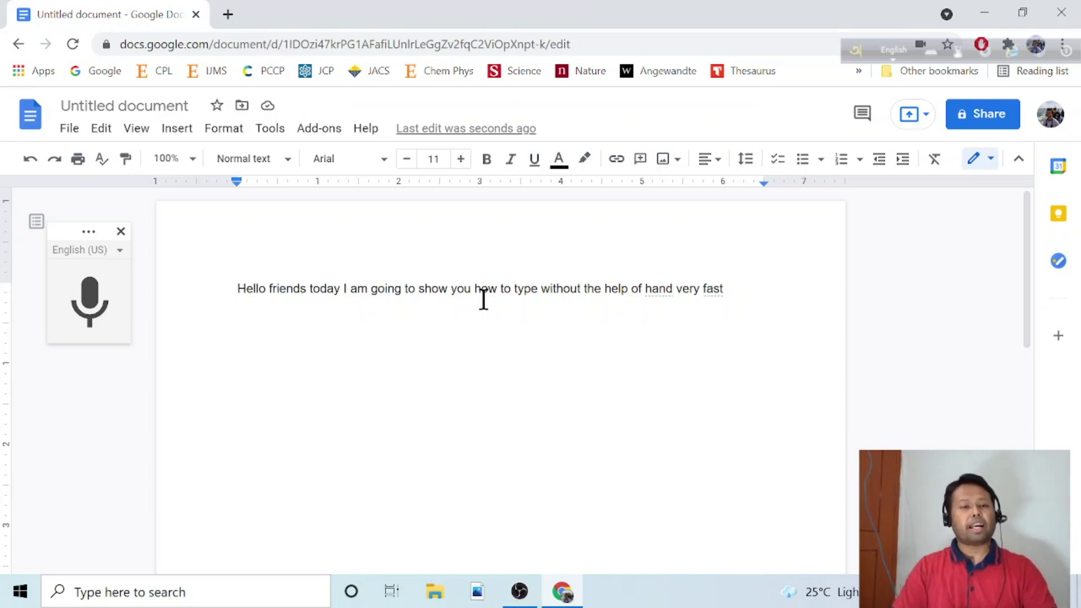
key(Return)
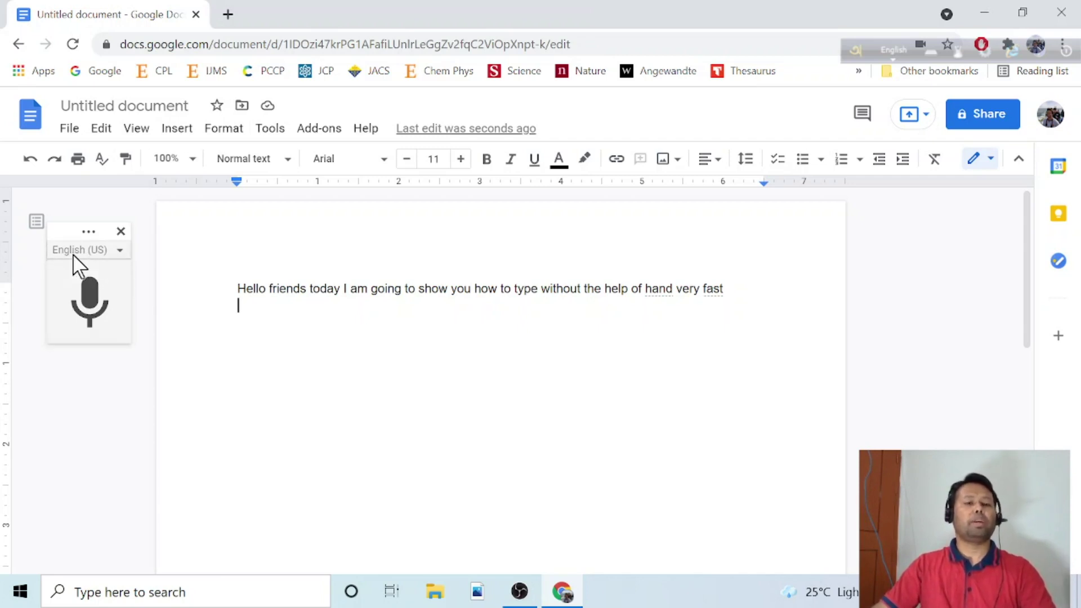
Step: Pick বাংলা (বাংলাদেশ) in the voice typing language list instead of English (US)
click(118, 257)
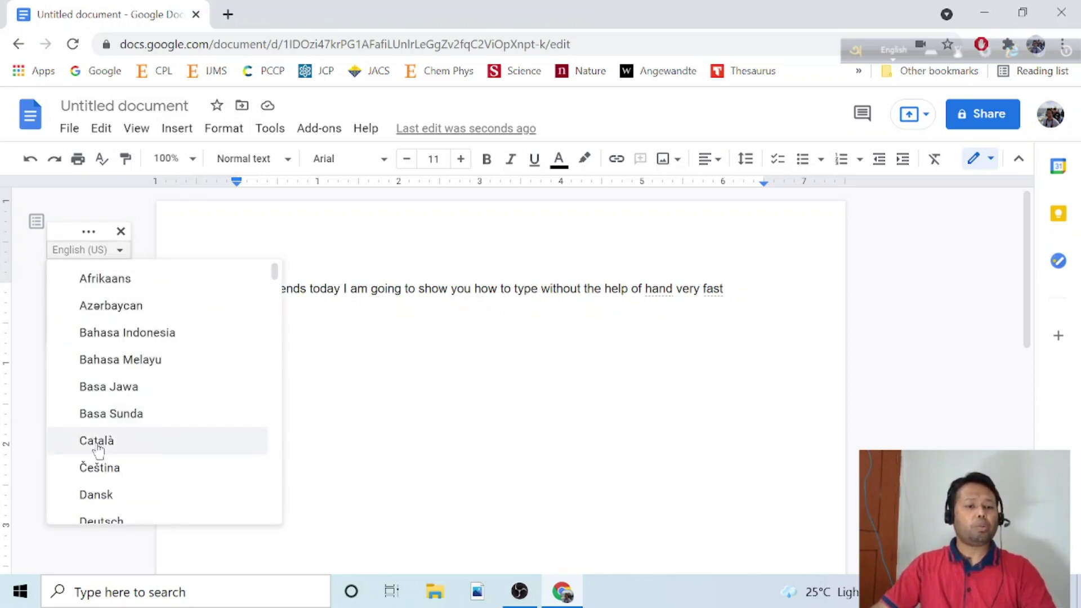
scroll(99, 445, down, 3)
scroll(111, 362, down, 2)
scroll(112, 365, down, 2)
scroll(111, 363, down, 2)
scroll(111, 389, down, 1)
scroll(111, 411, down, 2)
scroll(111, 423, down, 3)
scroll(112, 423, down, 2)
scroll(113, 428, down, 3)
scroll(113, 428, down, 2)
scroll(113, 428, down, 2)
scroll(112, 428, down, 3)
scroll(112, 427, down, 3)
scroll(112, 427, down, 3)
scroll(113, 427, down, 5)
scroll(112, 427, down, 1)
scroll(113, 425, down, 3)
scroll(113, 425, down, 2)
scroll(113, 426, down, 1)
scroll(112, 425, down, 4)
scroll(113, 425, down, 3)
scroll(113, 426, down, 2)
scroll(112, 426, down, 4)
scroll(112, 427, down, 1)
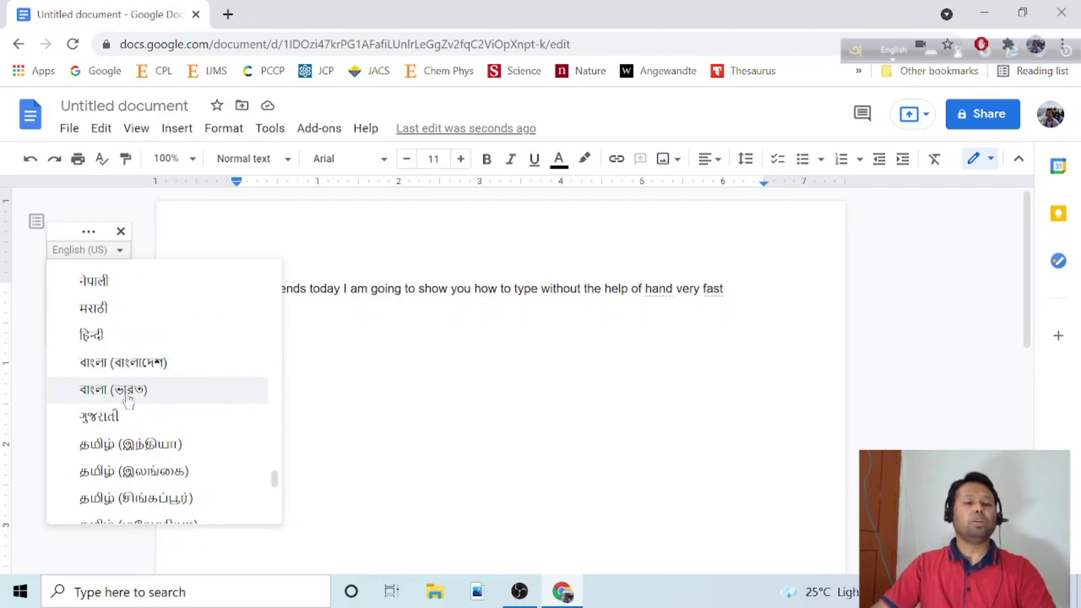
click(128, 368)
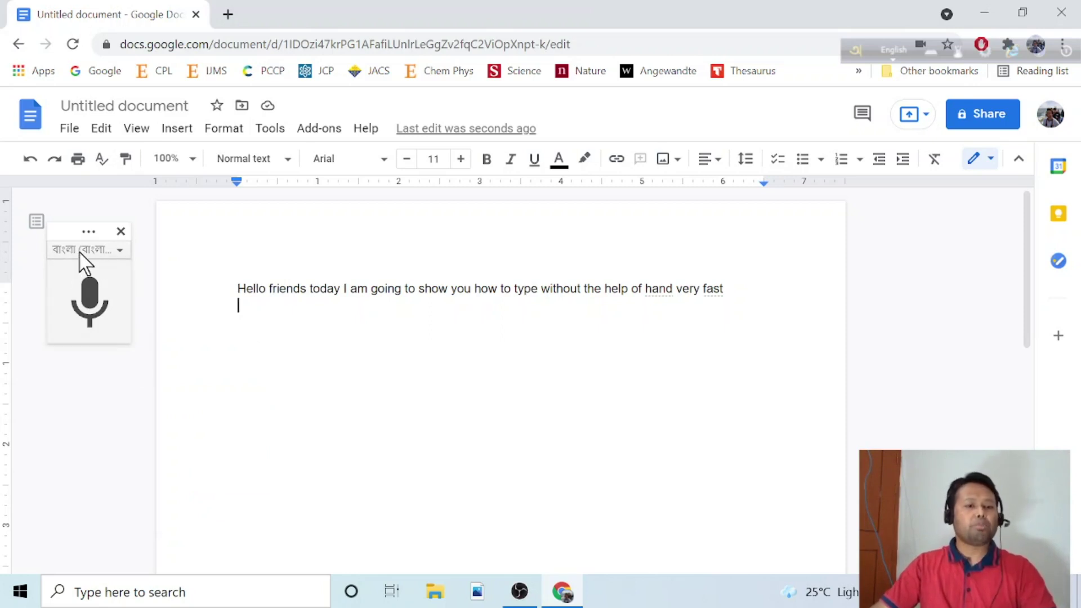
mouse_move(89, 299)
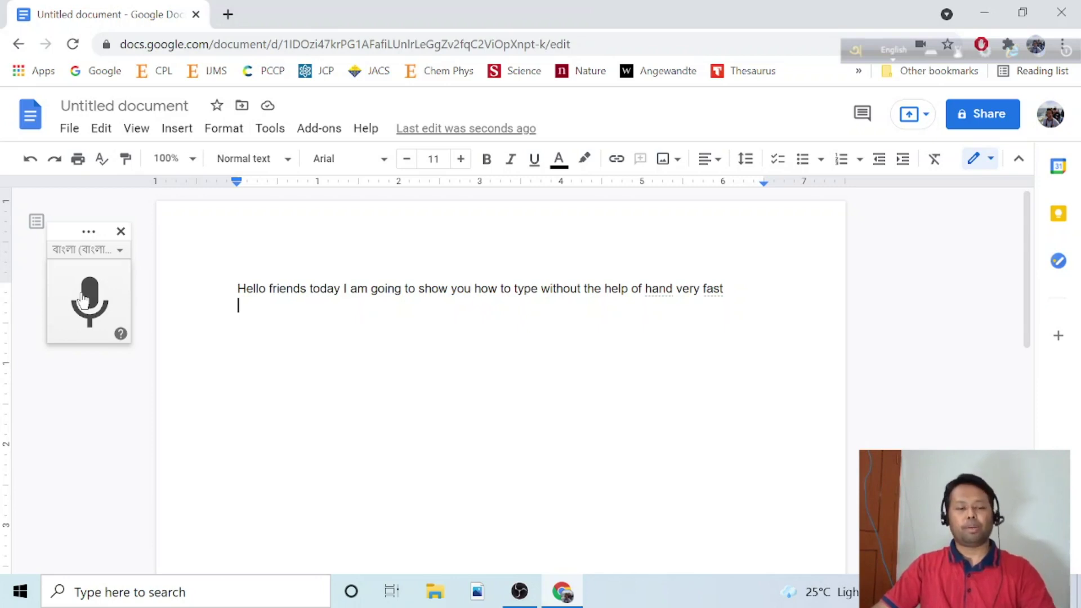
Step: Dictate the Bengali greeting ending with করা যায় on the second line, then stop dictation
click(85, 298)
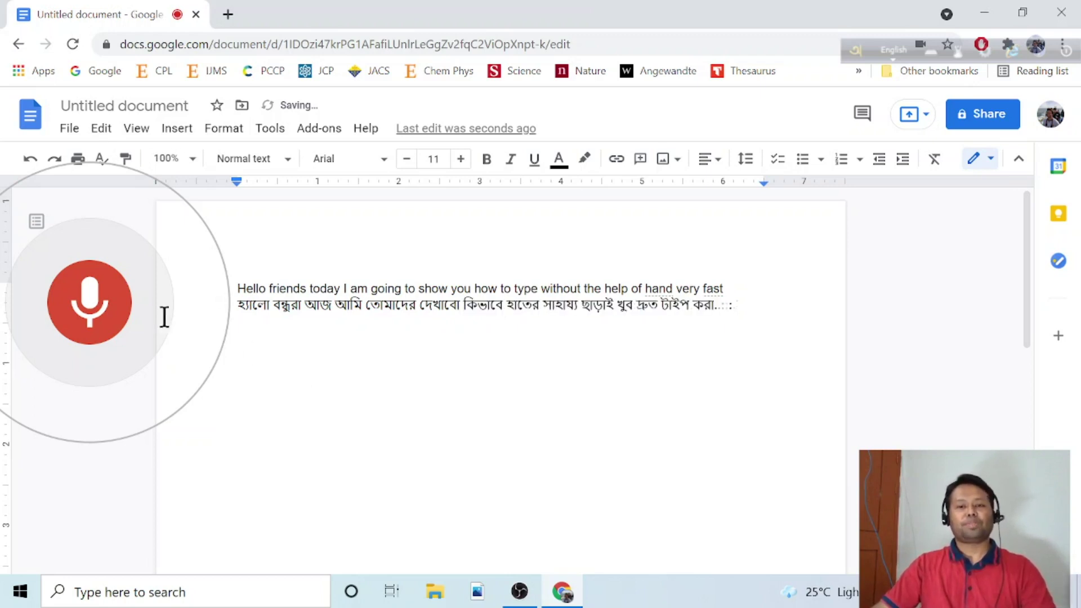
click(115, 305)
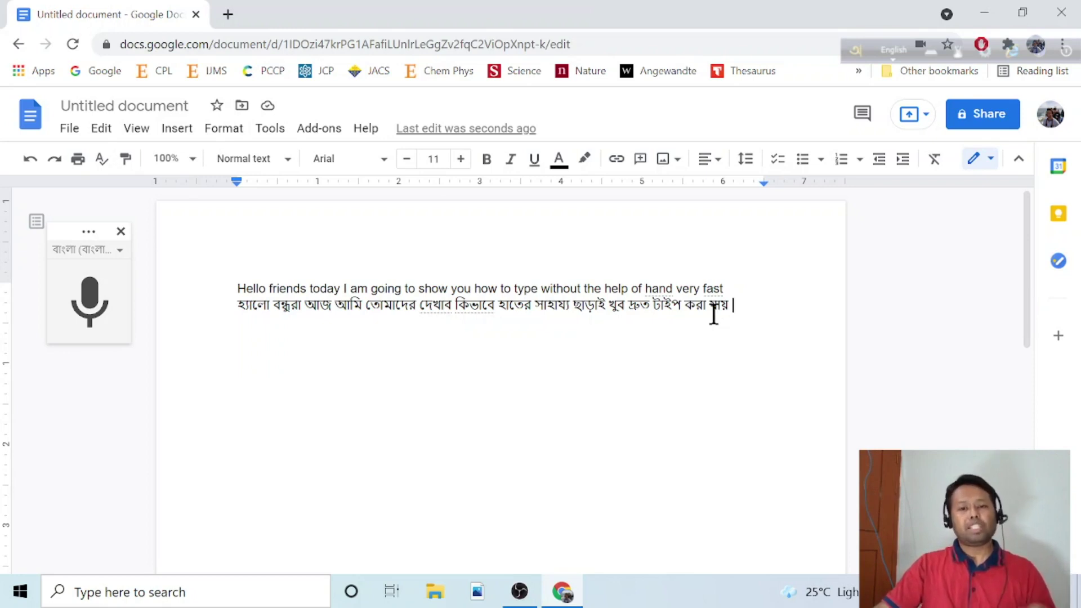
Step: On a new line with Bangla keyboard input, dictate Bengali lines about dari and question marks
click(893, 51)
key(Return)
click(90, 293)
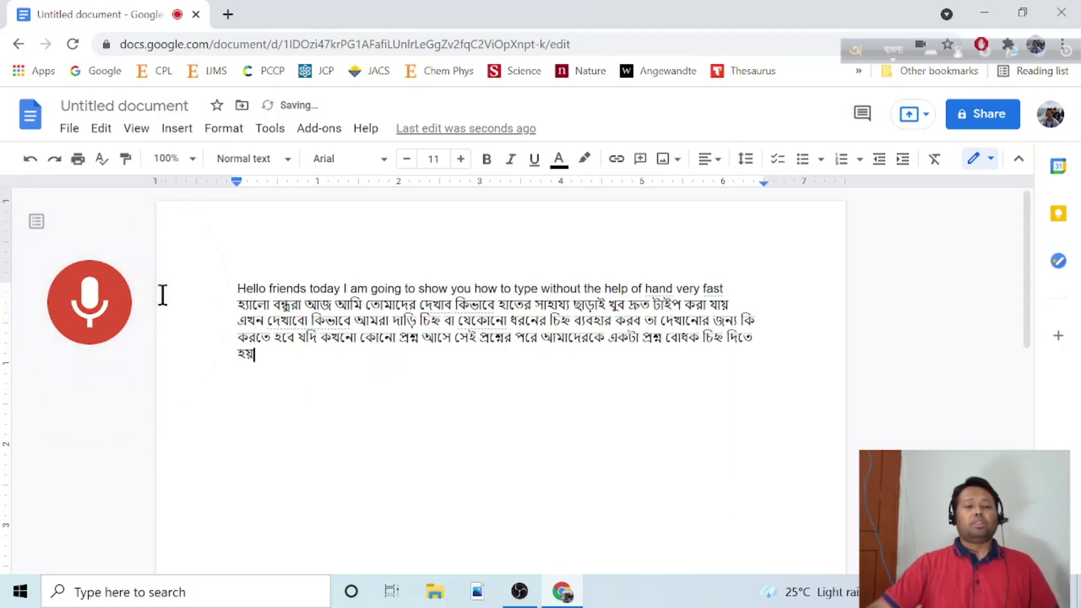
click(89, 292)
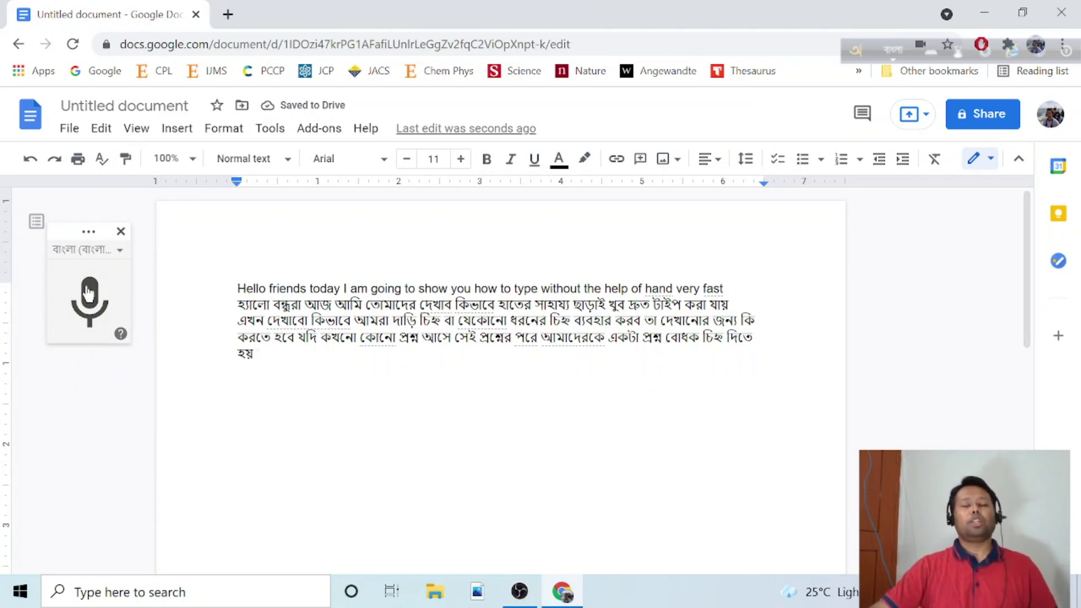
Step: Set the keyboard to বাংলা and dictate 'কেমন আছো? আমি ভালো আছি'
click(889, 50)
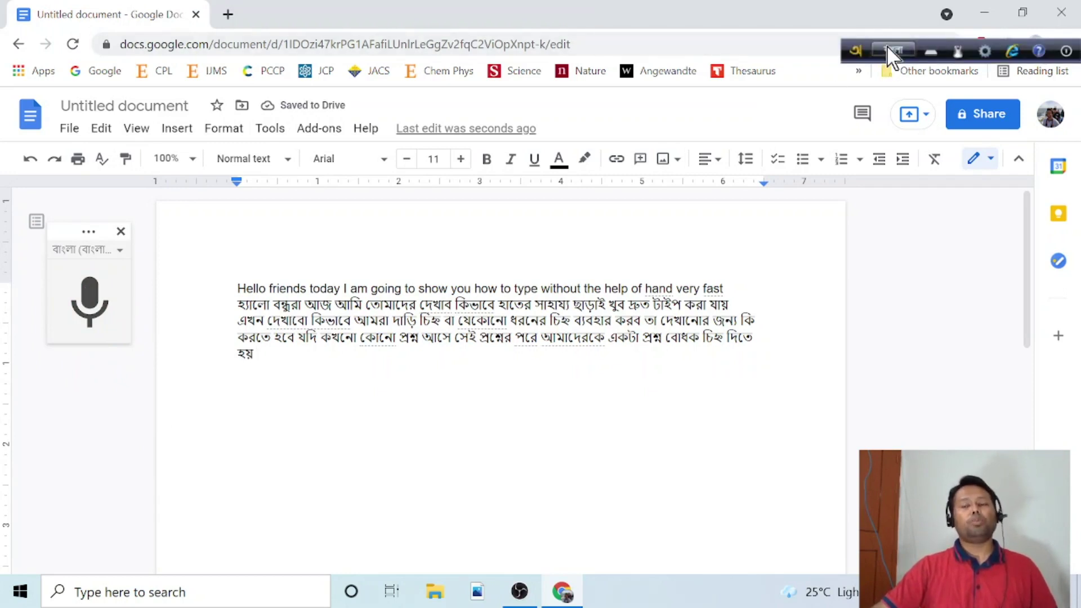
click(894, 52)
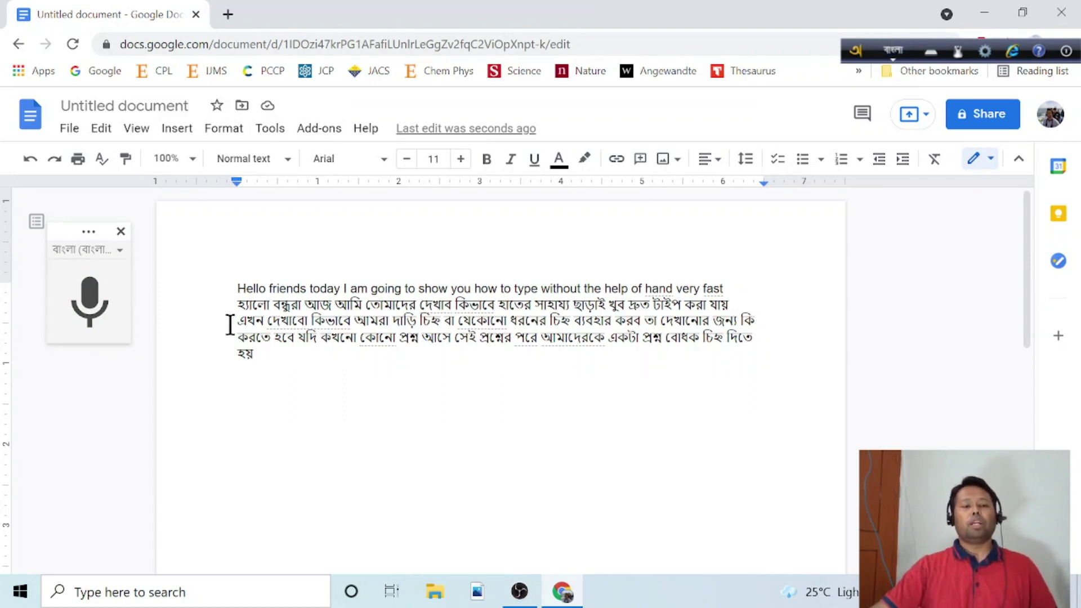
click(89, 293)
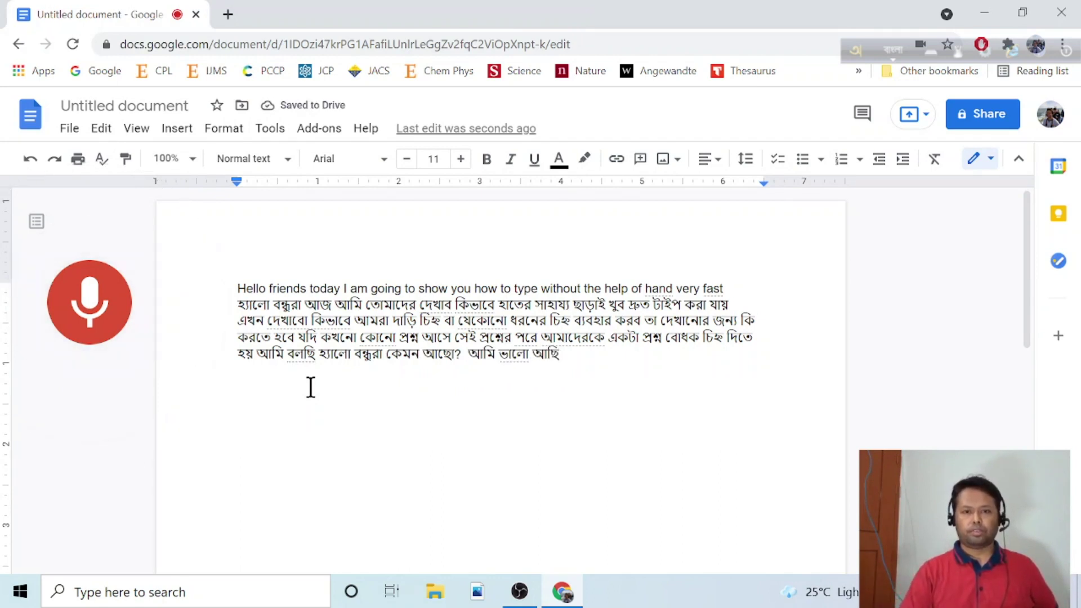
Step: End আমি ভালো আছি with a Bengali dari (।) typed via the period key
text(.)
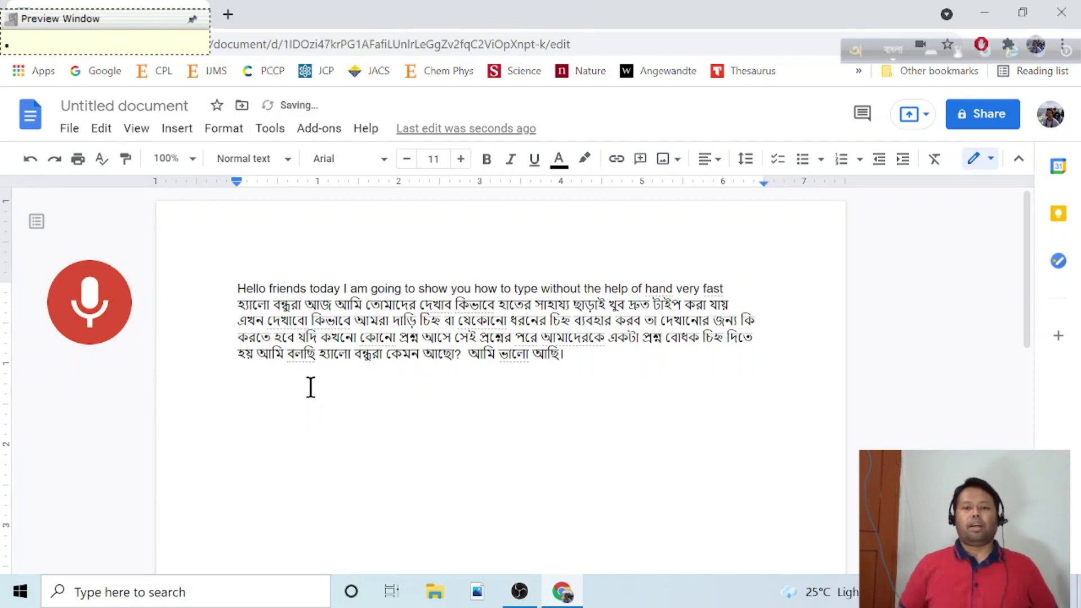